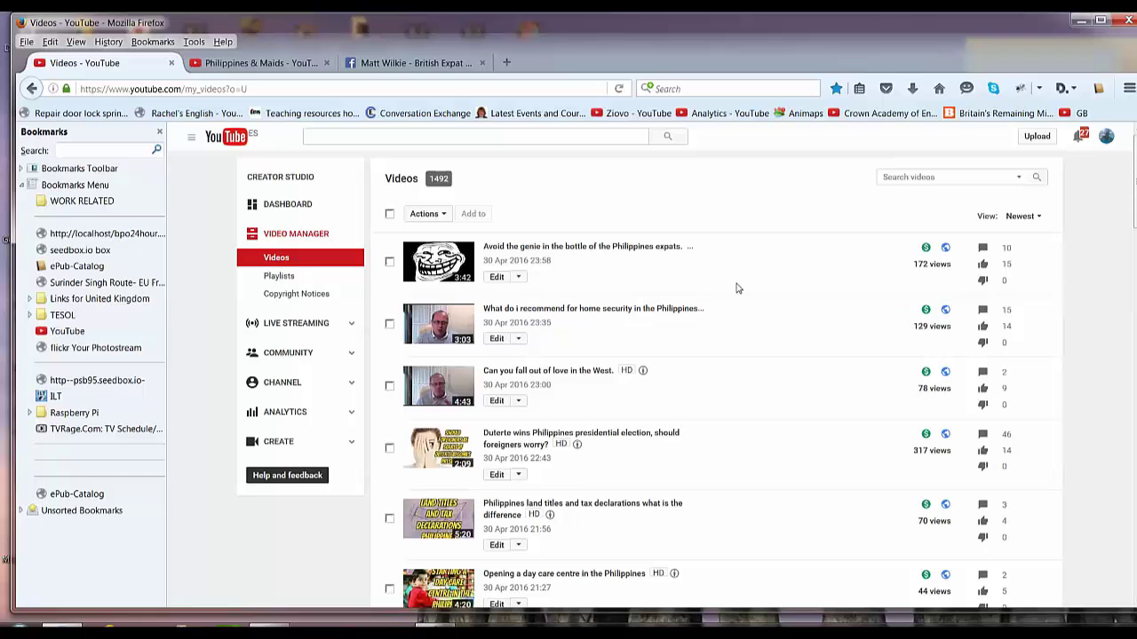
# Step: Glance at the Philippines & Maids video page, then return to the uploaded videos list
pyautogui.scroll(-5, 736, 287)
pyautogui.click(257, 65)
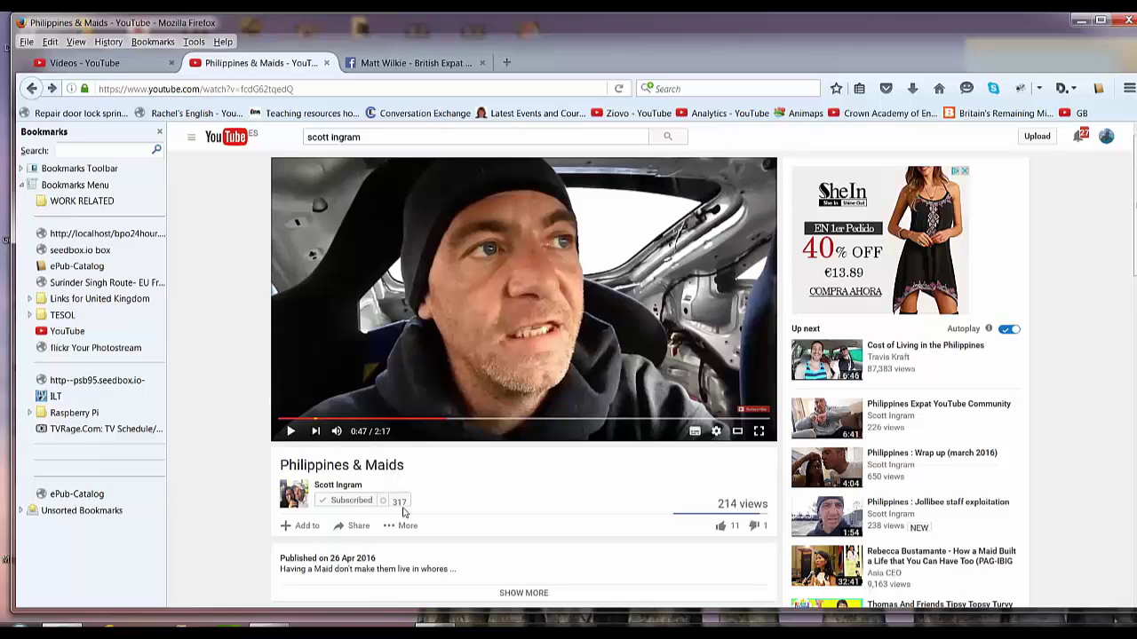
pyautogui.click(93, 66)
pyautogui.scroll(-2, 519, 335)
pyautogui.scroll(-5, 519, 336)
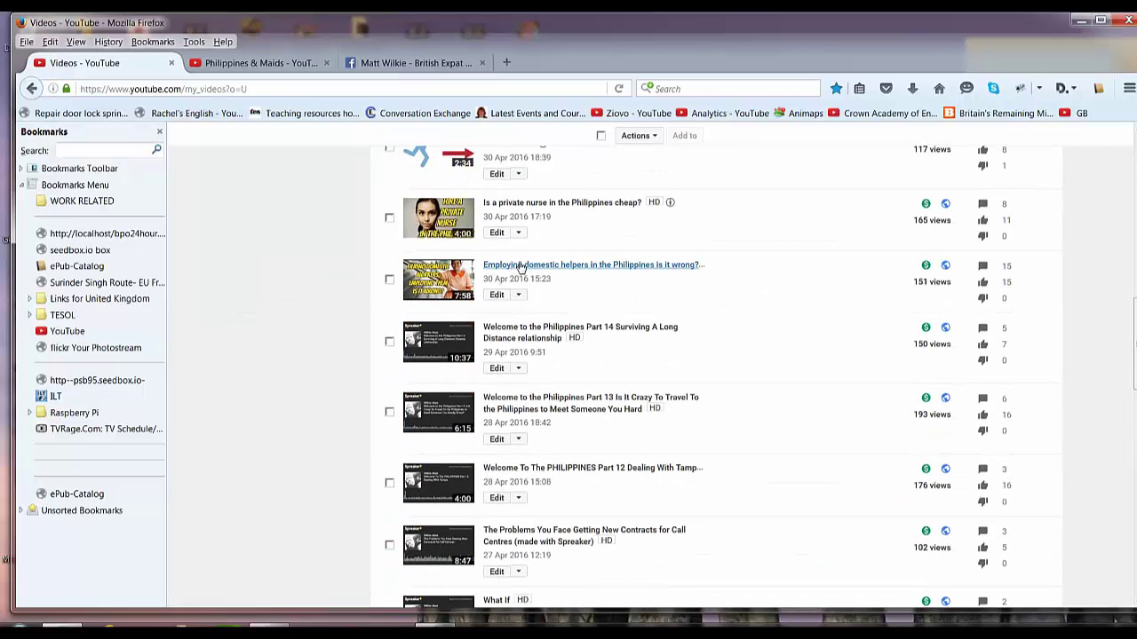
# Step: Open the paused domestic helpers video's Cards editor, showing its Philippines & Maids card at 1:00
pyautogui.click(551, 265)
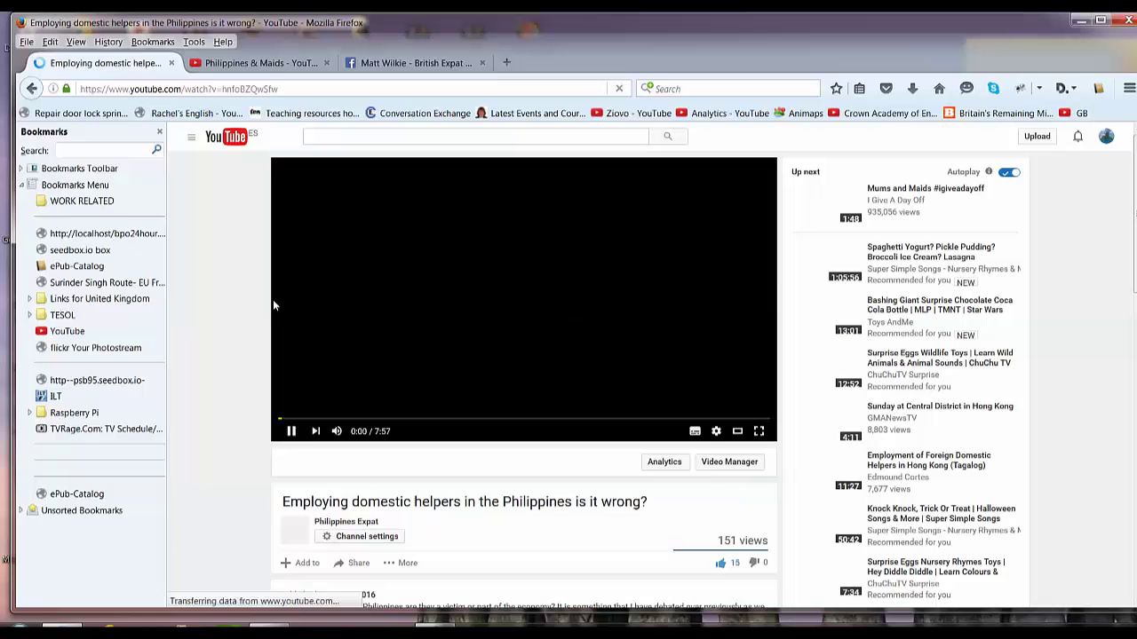
pyautogui.click(292, 433)
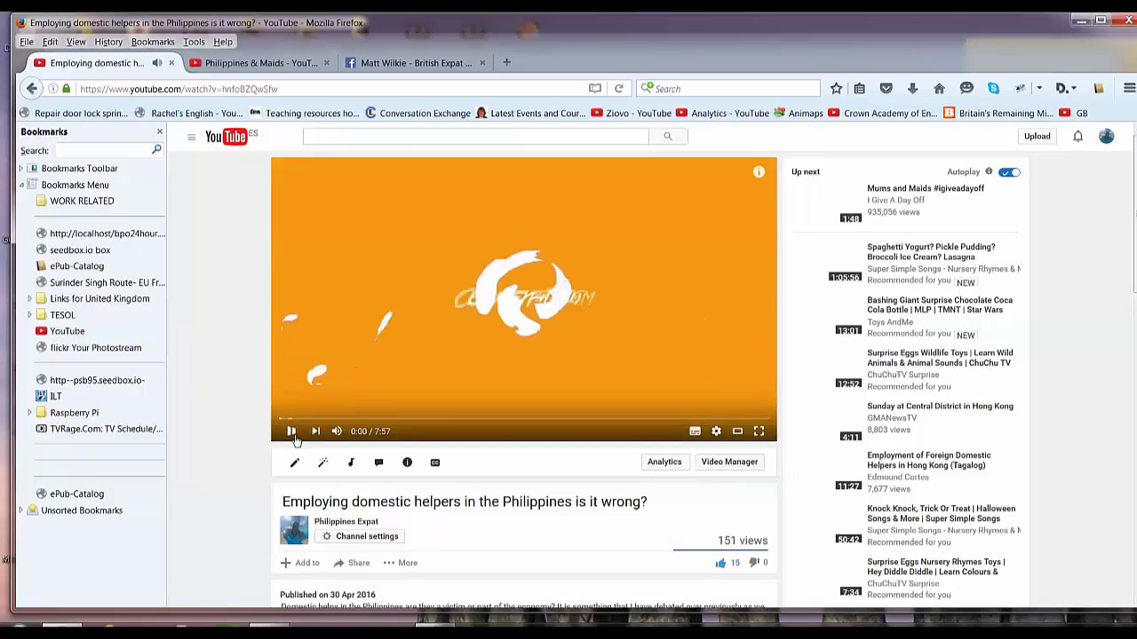
pyautogui.scroll(-2, 587, 362)
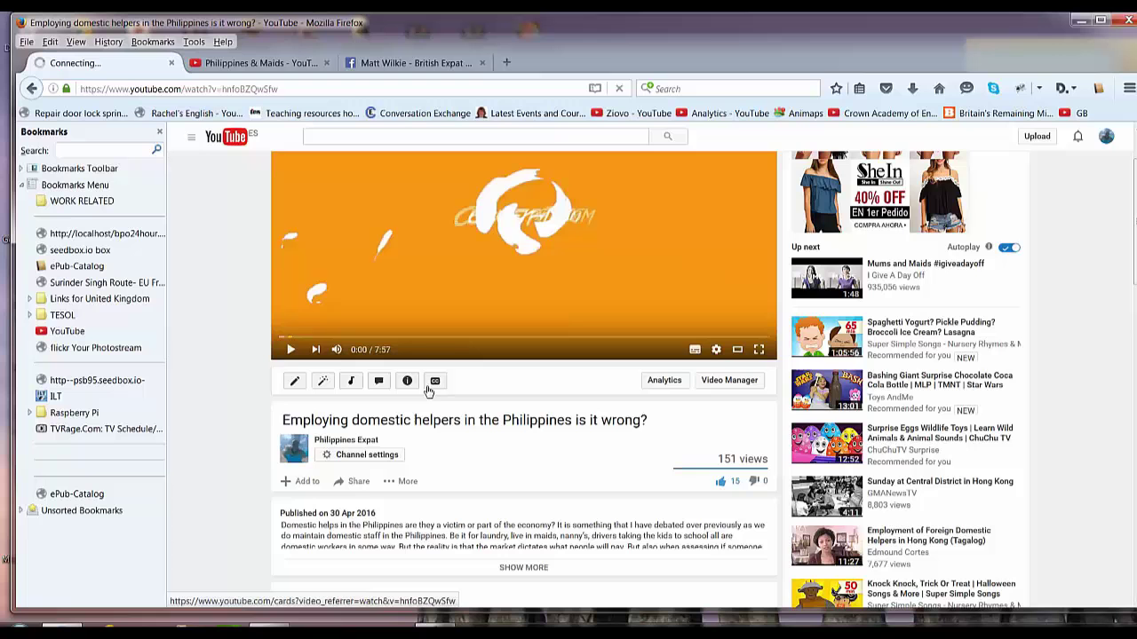
pyautogui.click(407, 381)
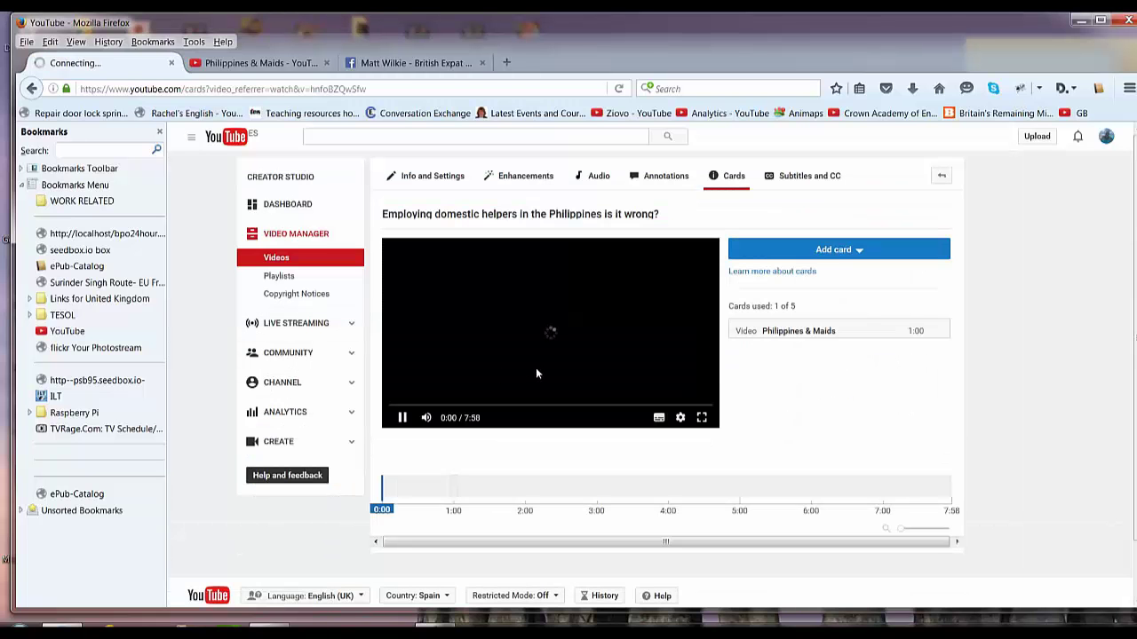
pyautogui.click(402, 417)
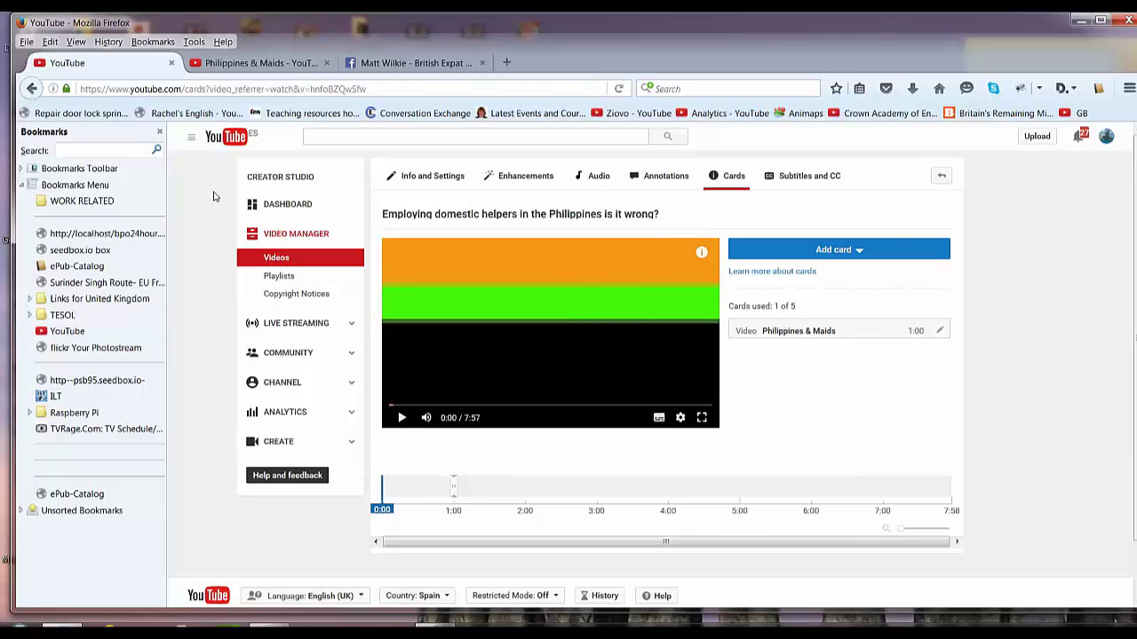
pyautogui.click(269, 66)
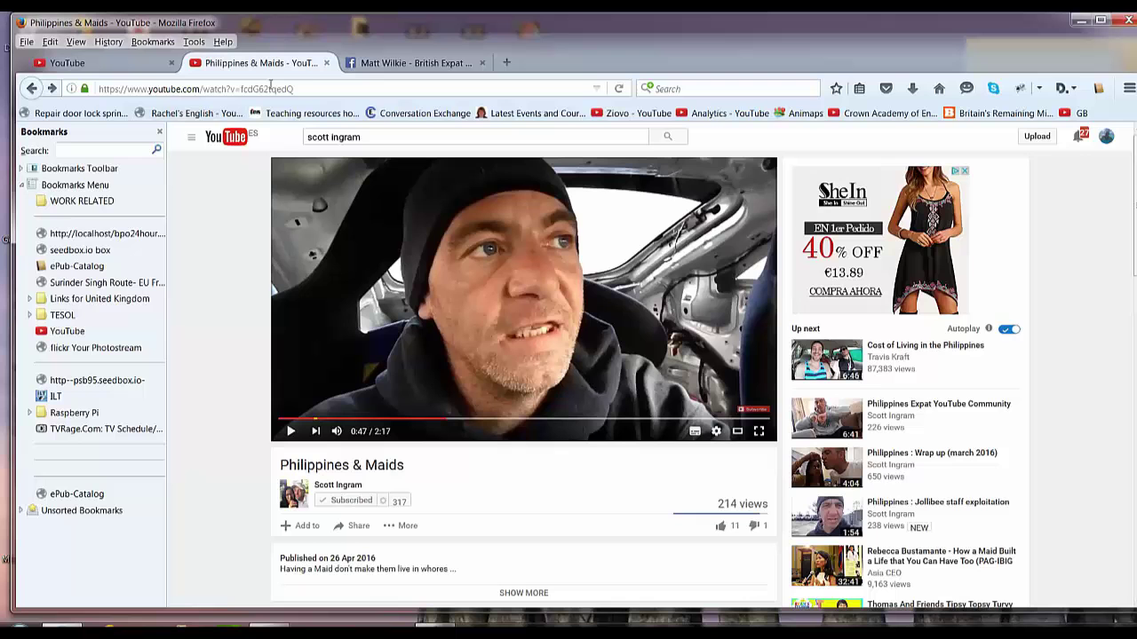
pyautogui.click(89, 63)
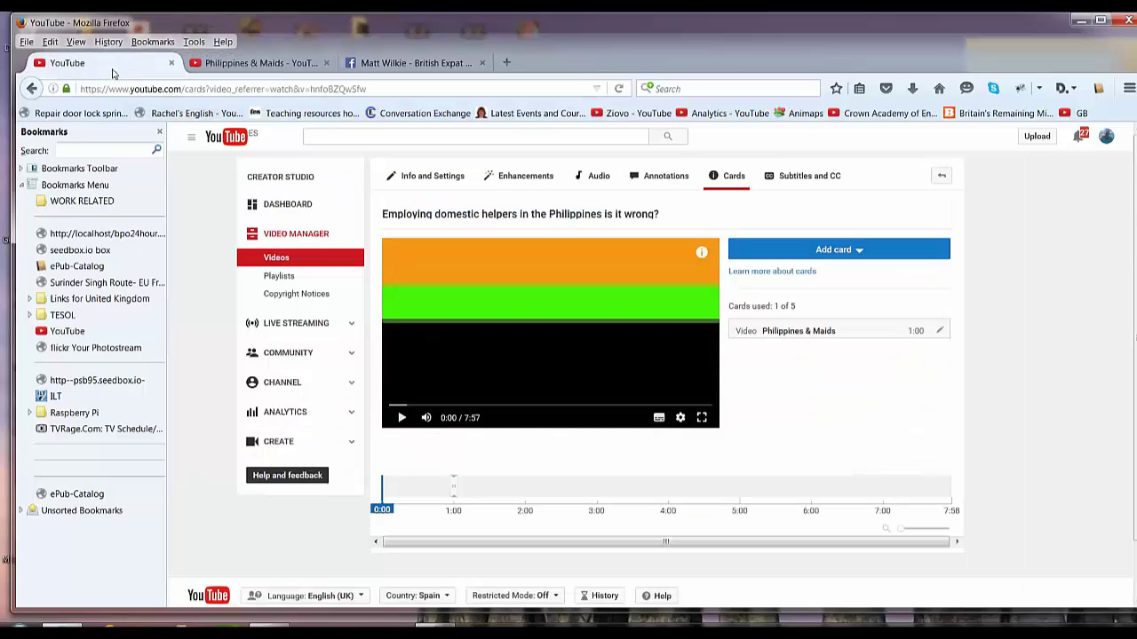
pyautogui.click(454, 491)
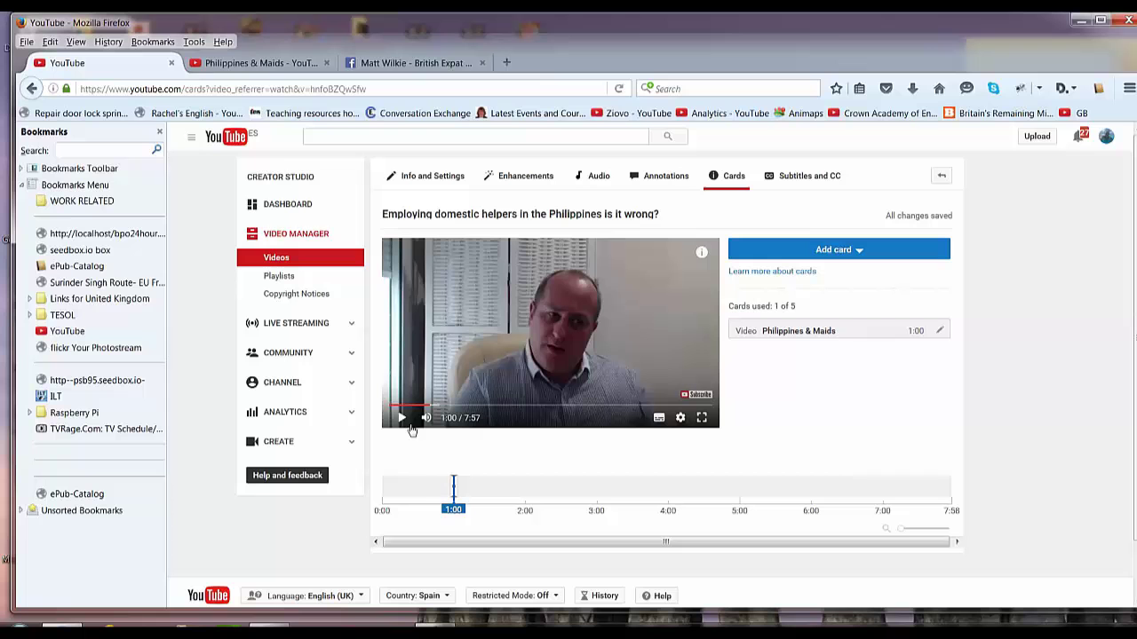
pyautogui.click(437, 484)
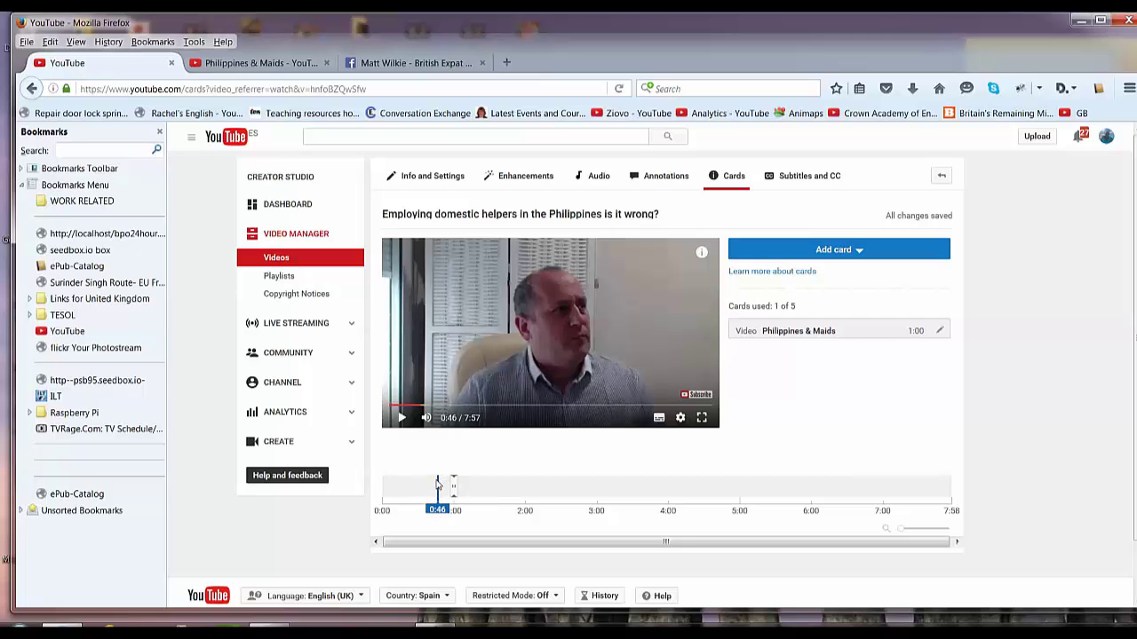
pyautogui.click(402, 418)
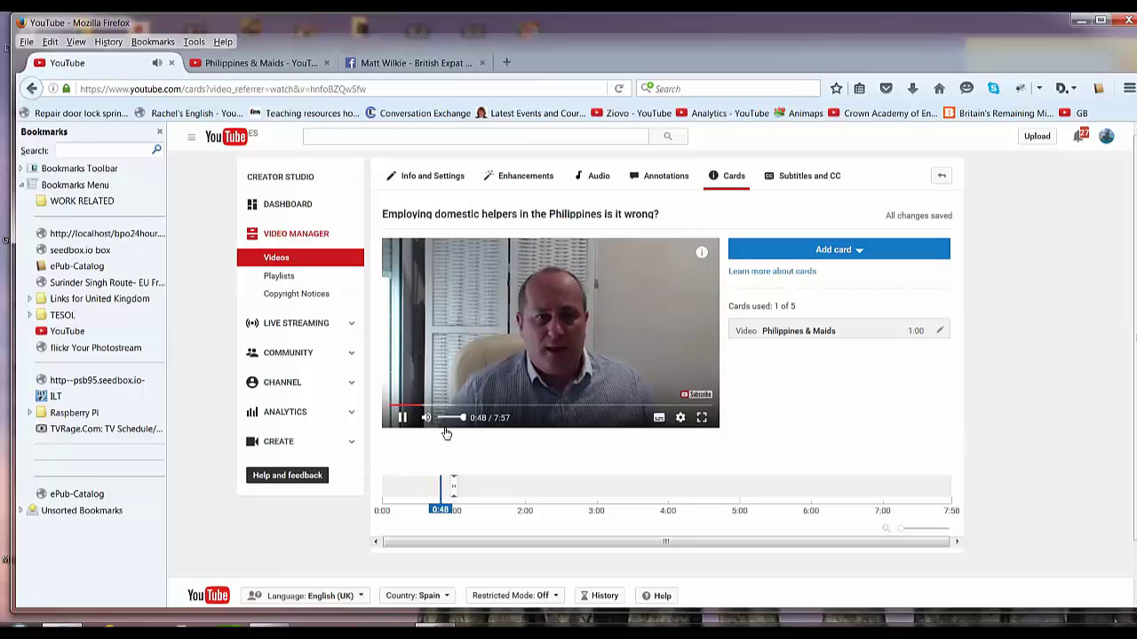
pyautogui.click(424, 423)
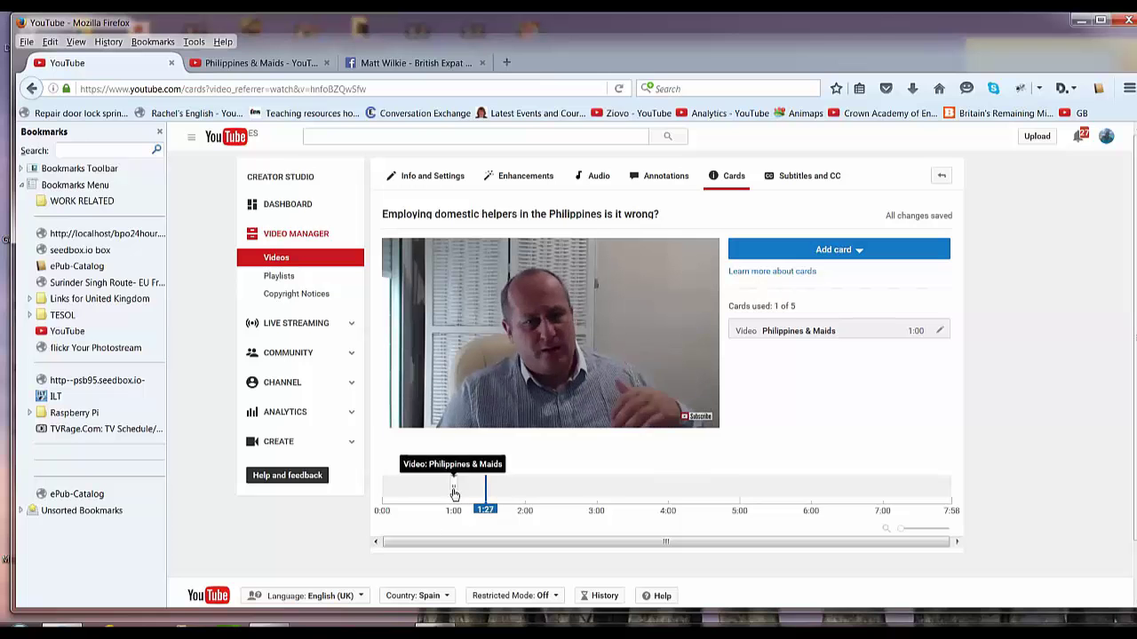
# Step: List the addable card types, then go from YouTube home to the Alicante Spain channel page
pyautogui.click(844, 253)
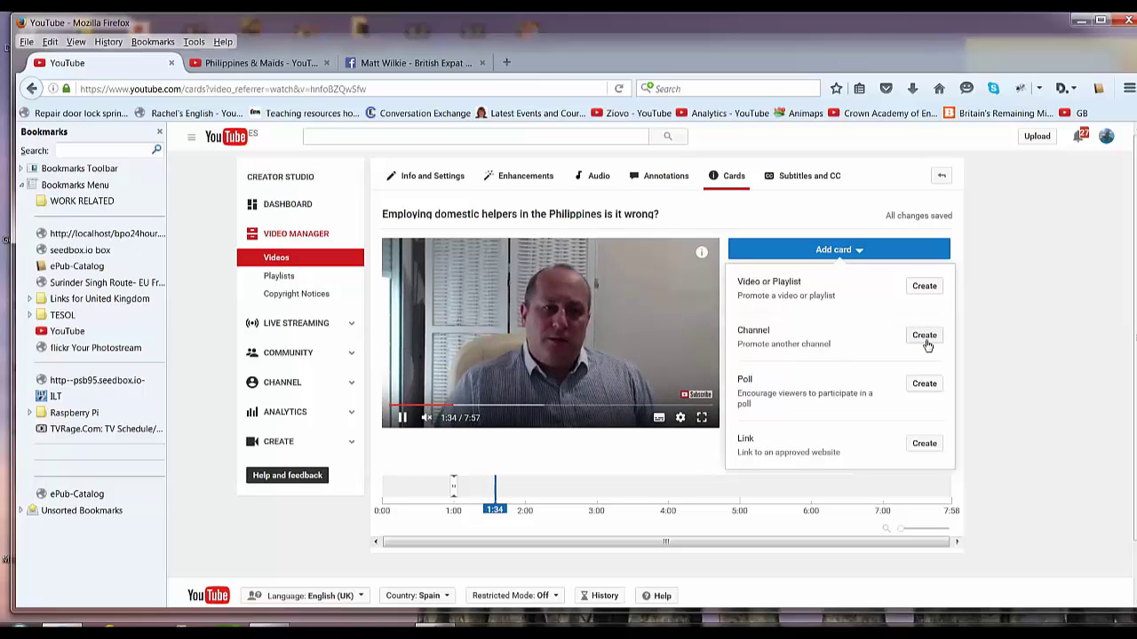
pyautogui.click(256, 62)
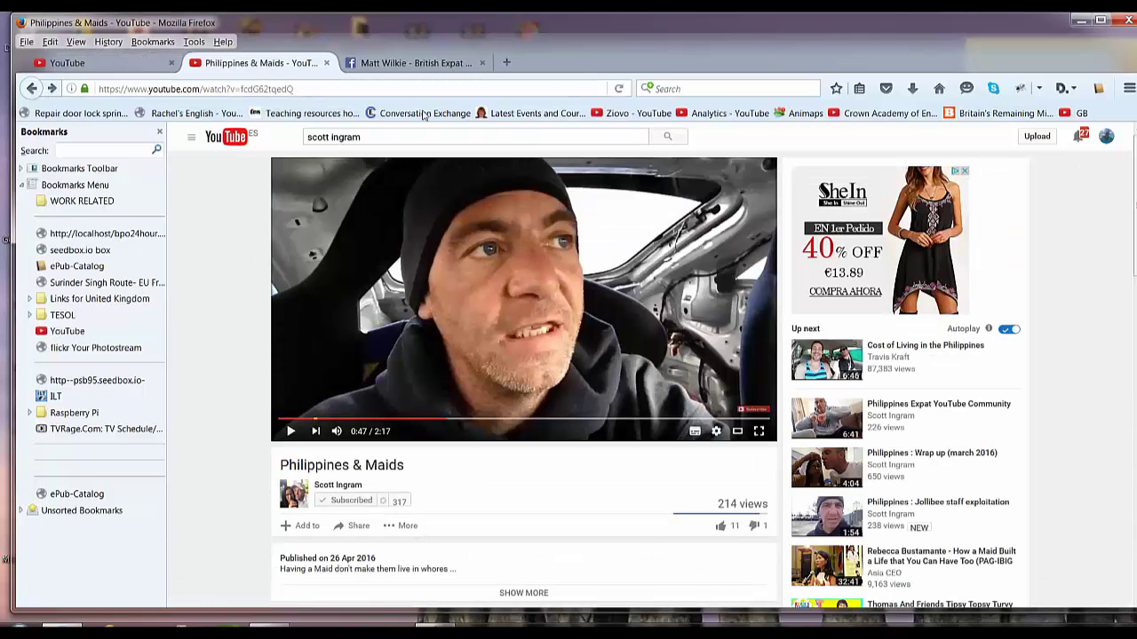
pyautogui.click(373, 137)
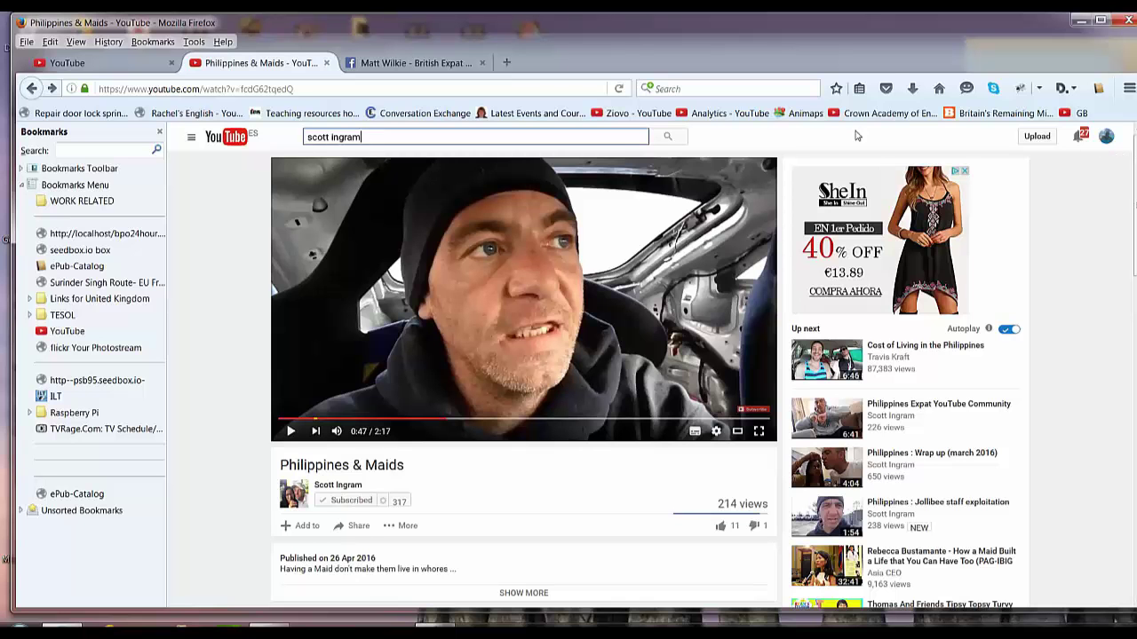
pyautogui.moveTo(381, 136); pyautogui.dragTo(307, 138)
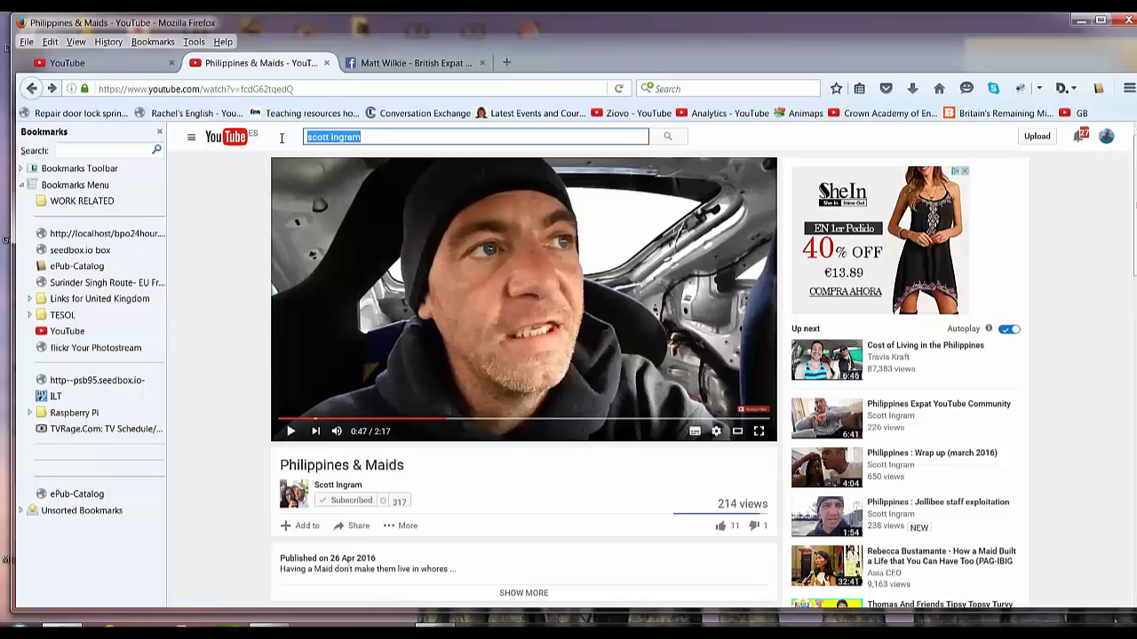
pyautogui.click(224, 138)
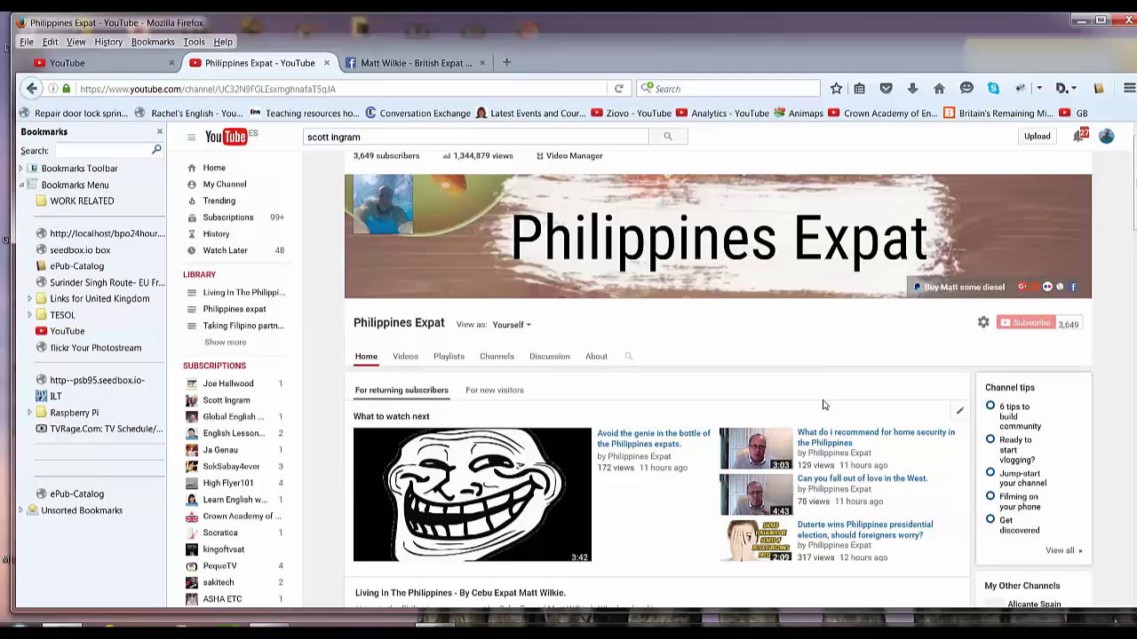
pyautogui.scroll(-3, 823, 364)
pyautogui.scroll(-1, 852, 358)
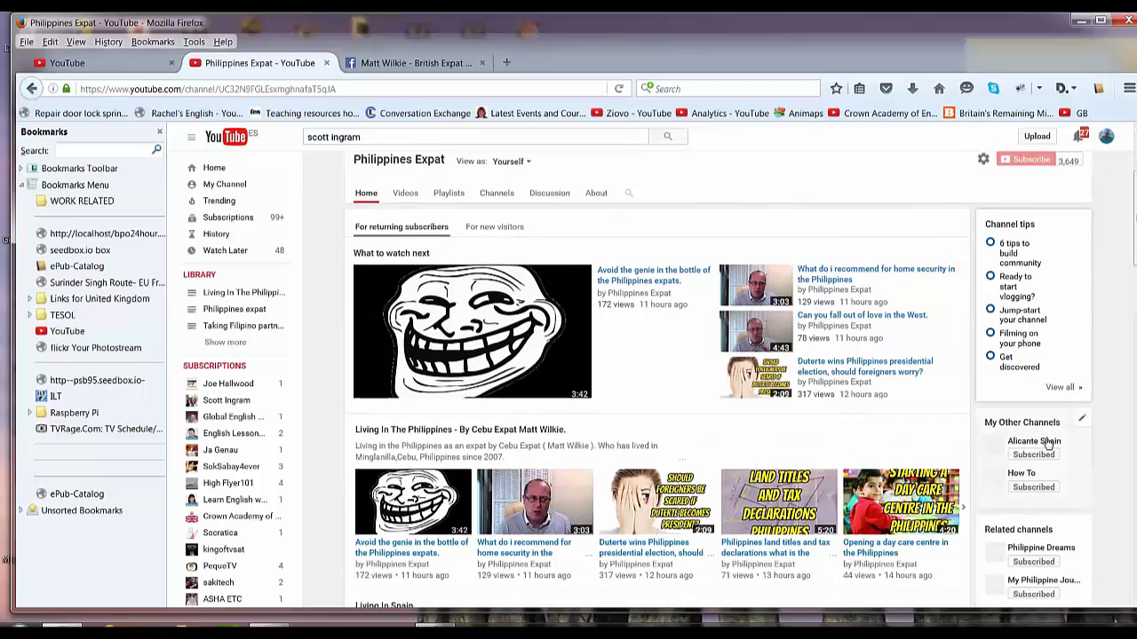
pyautogui.click(1051, 439)
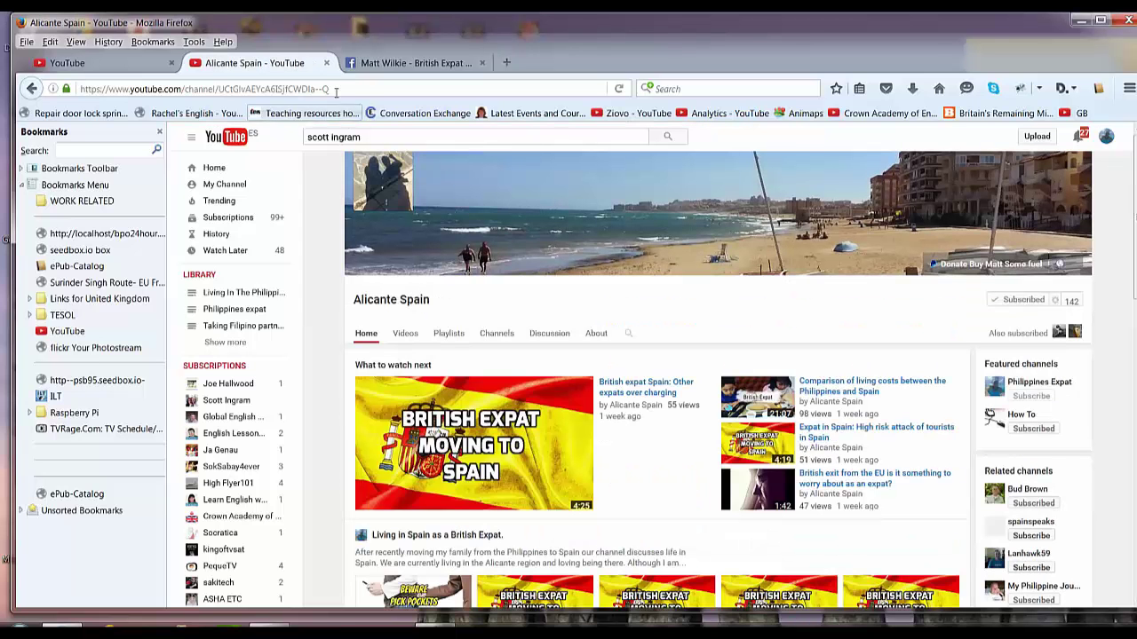
# Step: Copy the Alicante Spain channel page's web address
pyautogui.click(337, 87)
pyautogui.rightClick(336, 87)
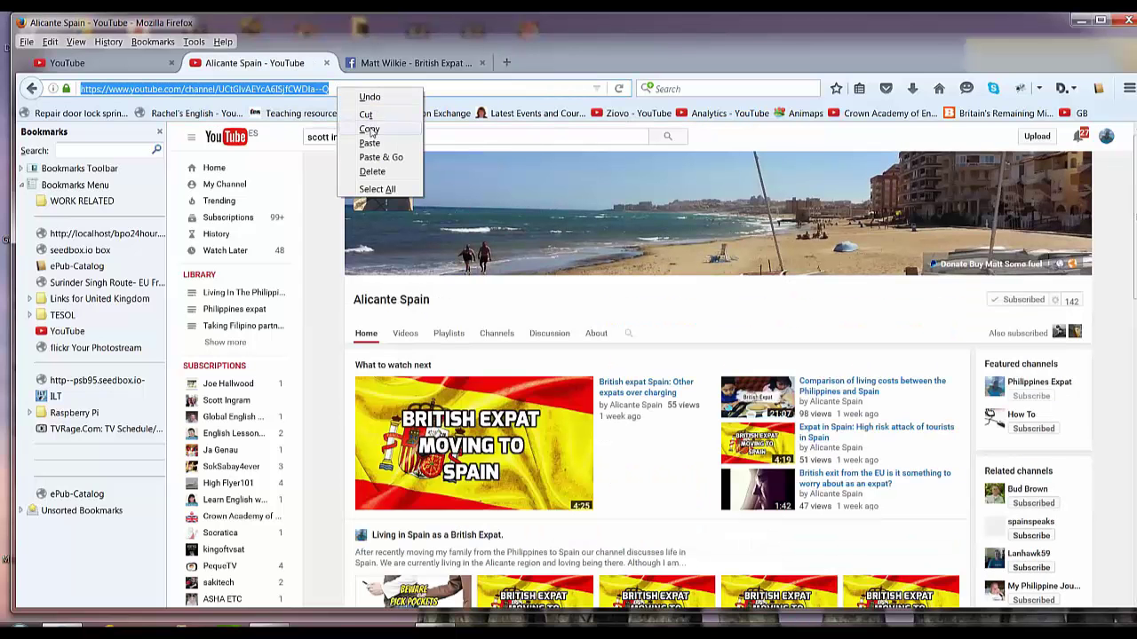
pyautogui.click(371, 124)
# Step: In the Cards editor, move playback to about 2:00 and list the addable card types
pyautogui.click(127, 62)
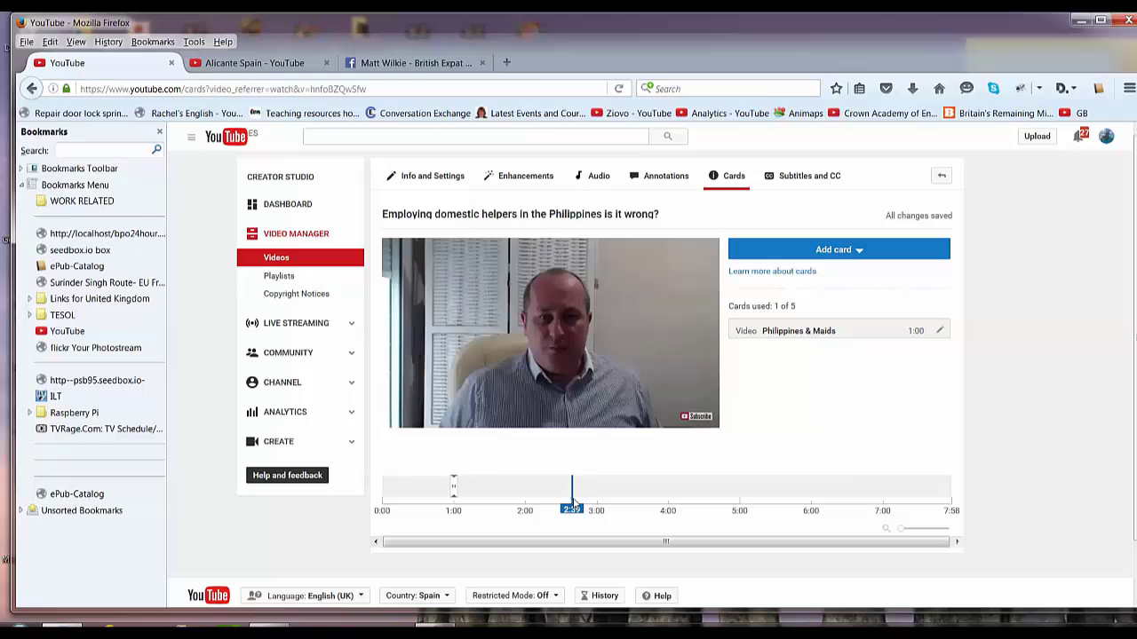
pyautogui.click(525, 488)
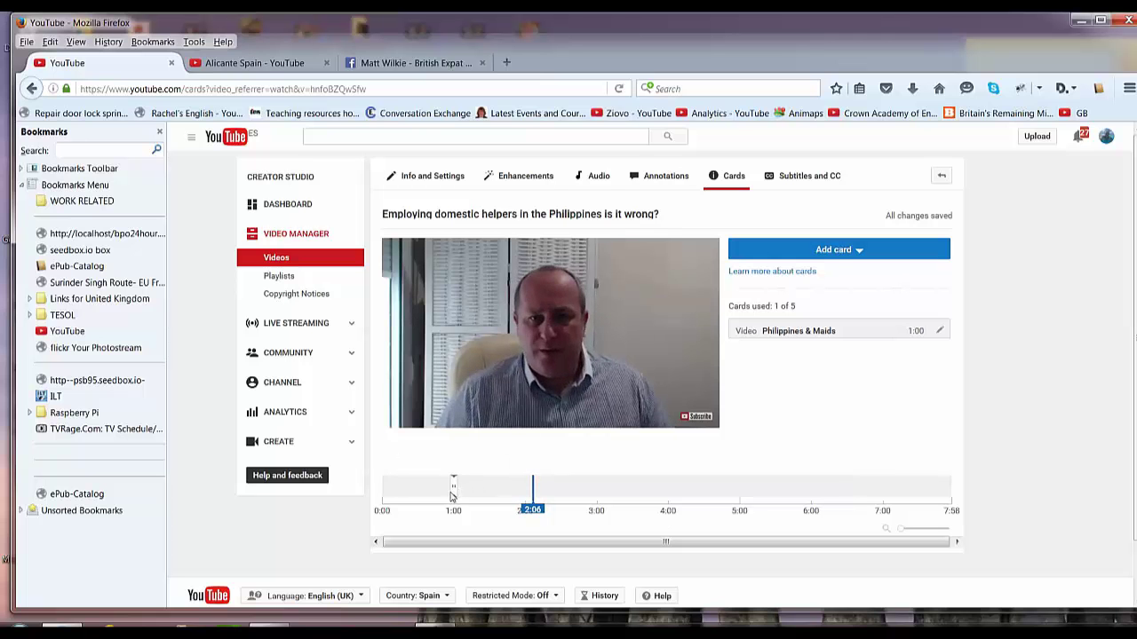
pyautogui.click(852, 252)
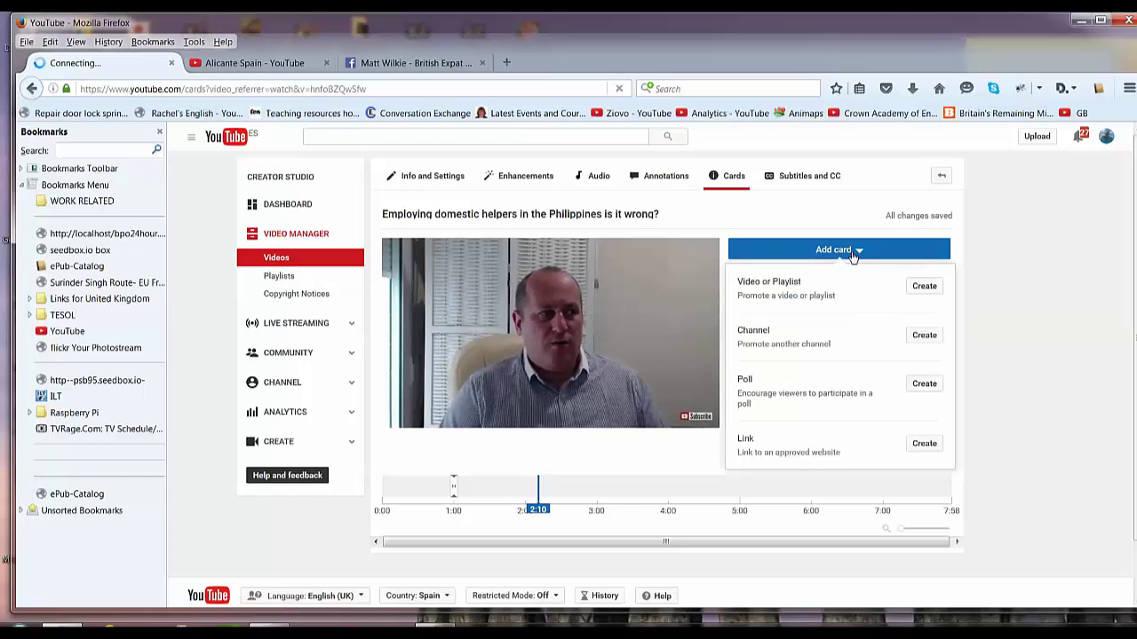
# Step: Start a Channel card with the pasted Alicante Spain URL, message 'Alicante Spain Channel' and teaser 'Talk about Spain'
pyautogui.click(938, 336)
pyautogui.write('https://www.youtube.com/channel/UCtGlvAEYcA6ISjfCWDla-Q')
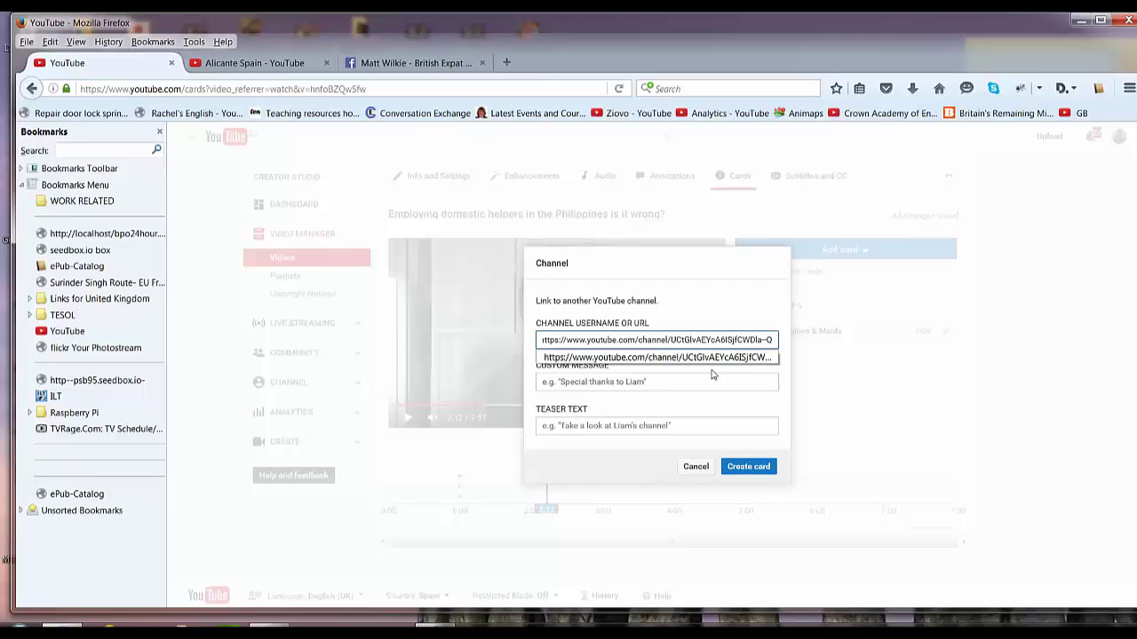
pyautogui.click(713, 358)
pyautogui.click(692, 384)
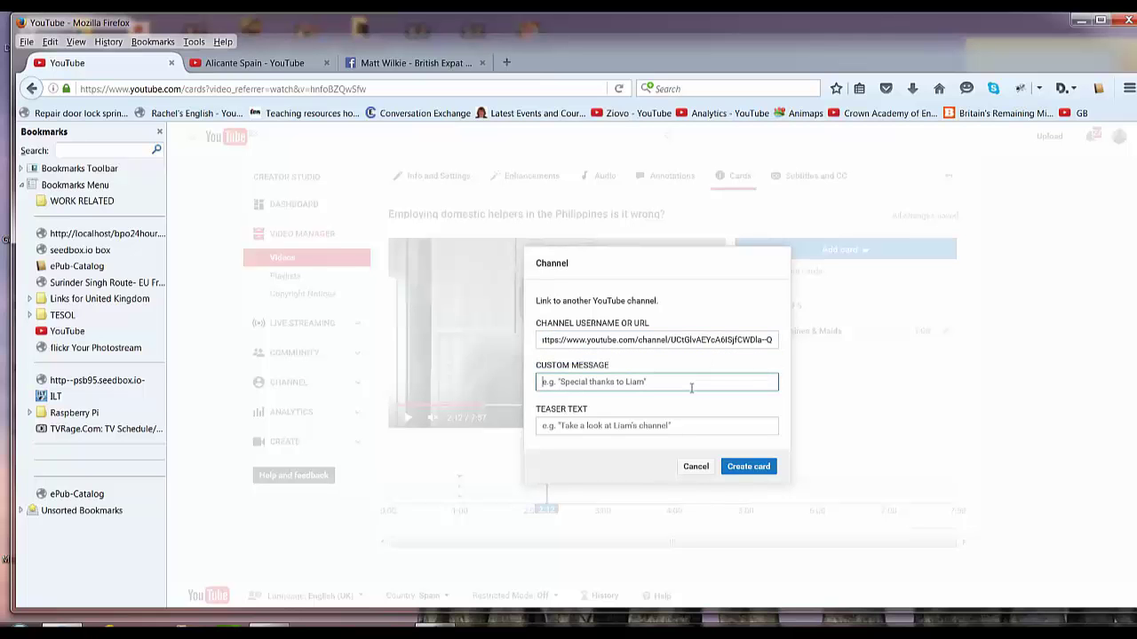
pyautogui.write('Aluica')
pyautogui.press('BackSpace')
pyautogui.press('Down')
pyautogui.press('Tab')
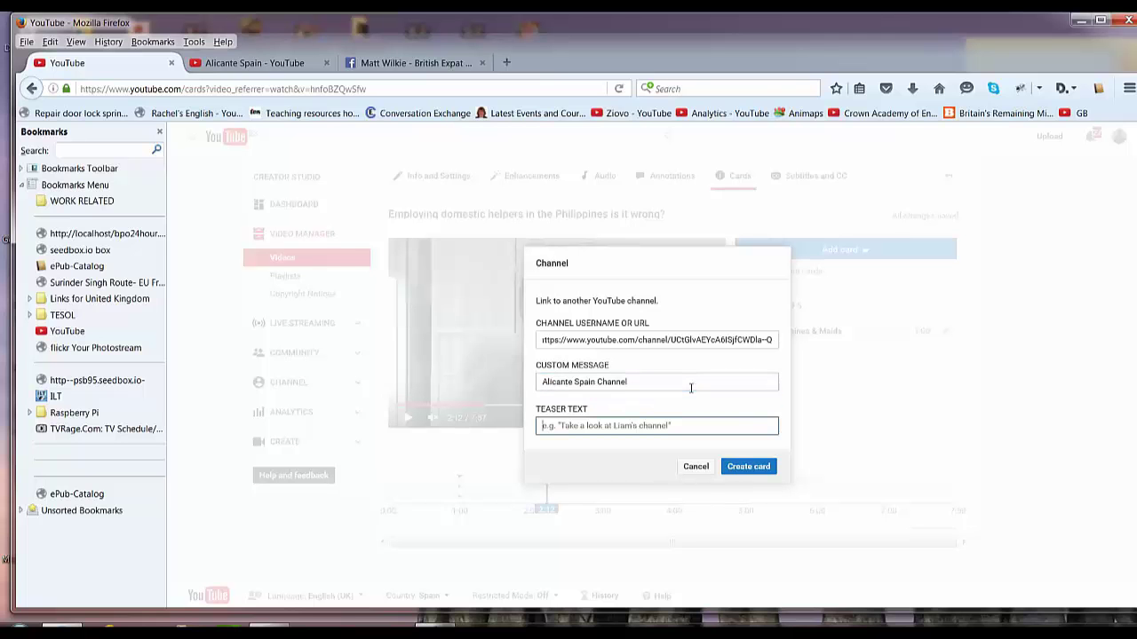
pyautogui.click(769, 469)
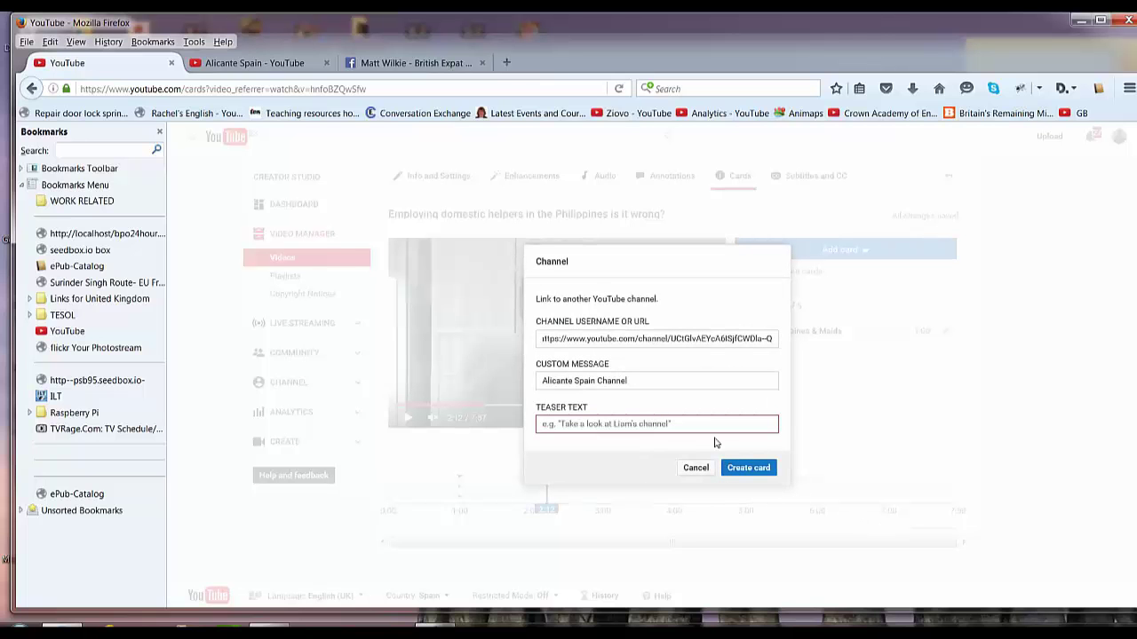
pyautogui.write('Talk about Spain')
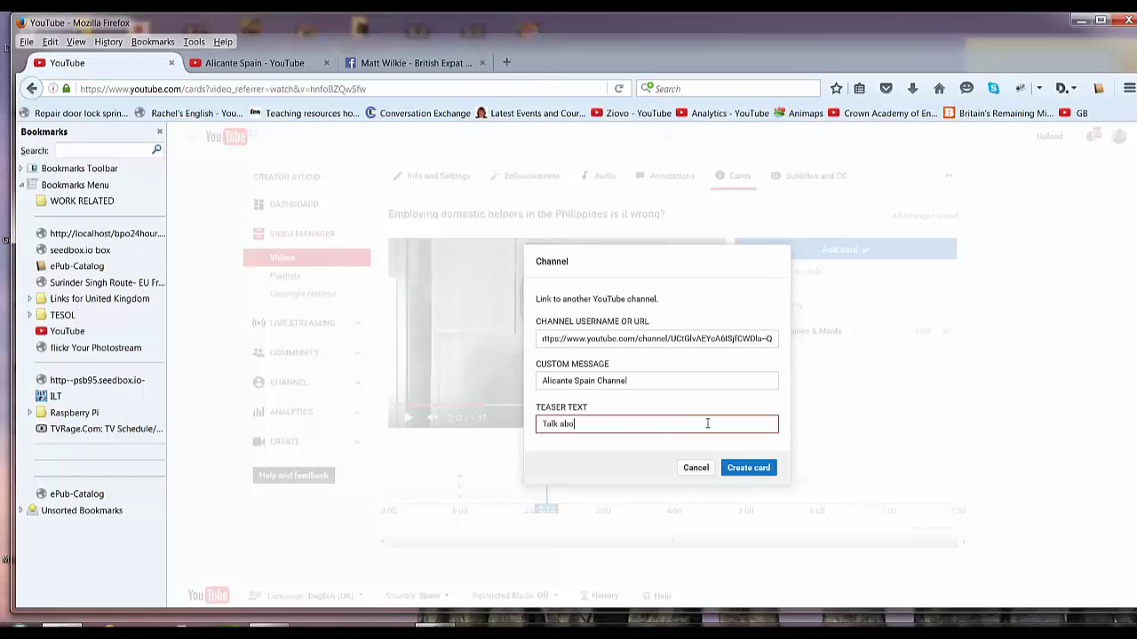
# Step: Create the Alicante Spain channel card and review the two card markers on the timeline
pyautogui.click(748, 467)
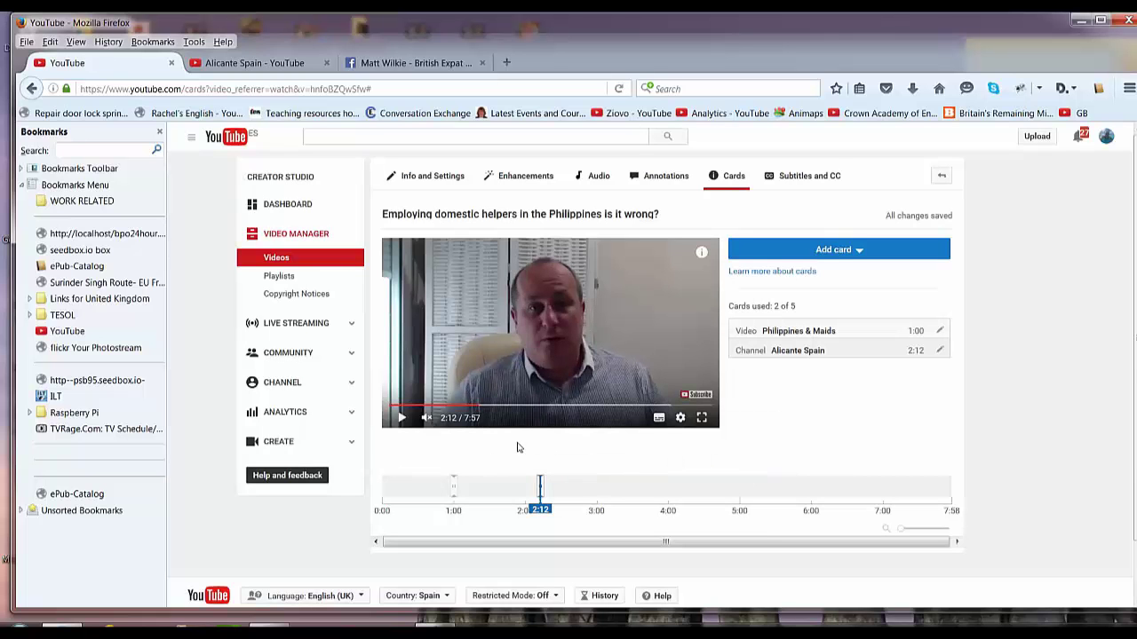
pyautogui.click(497, 482)
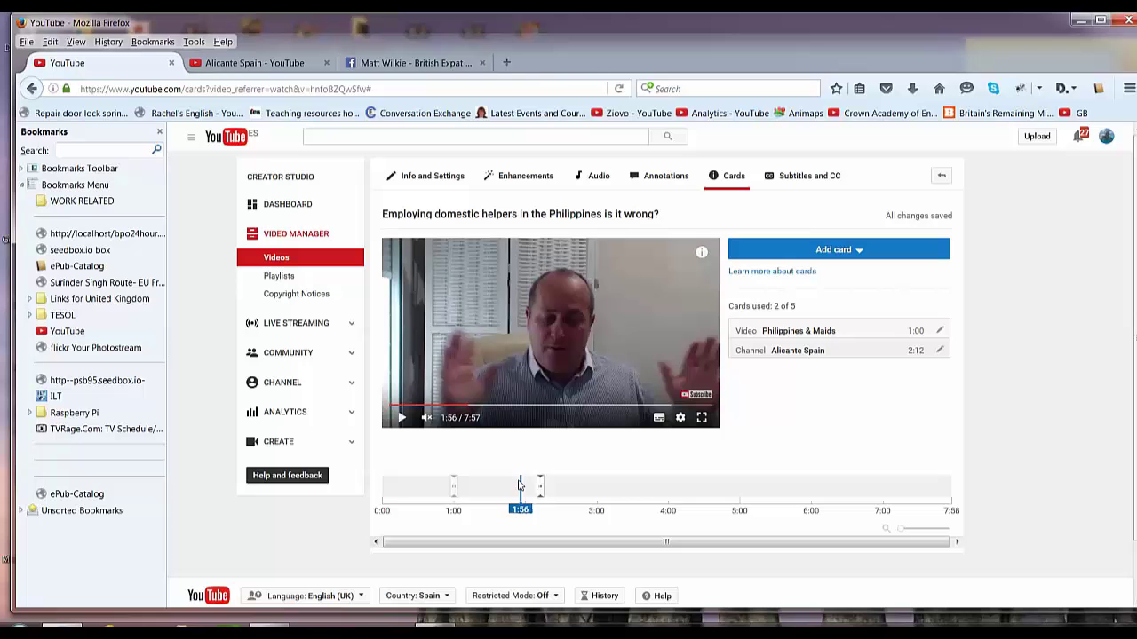